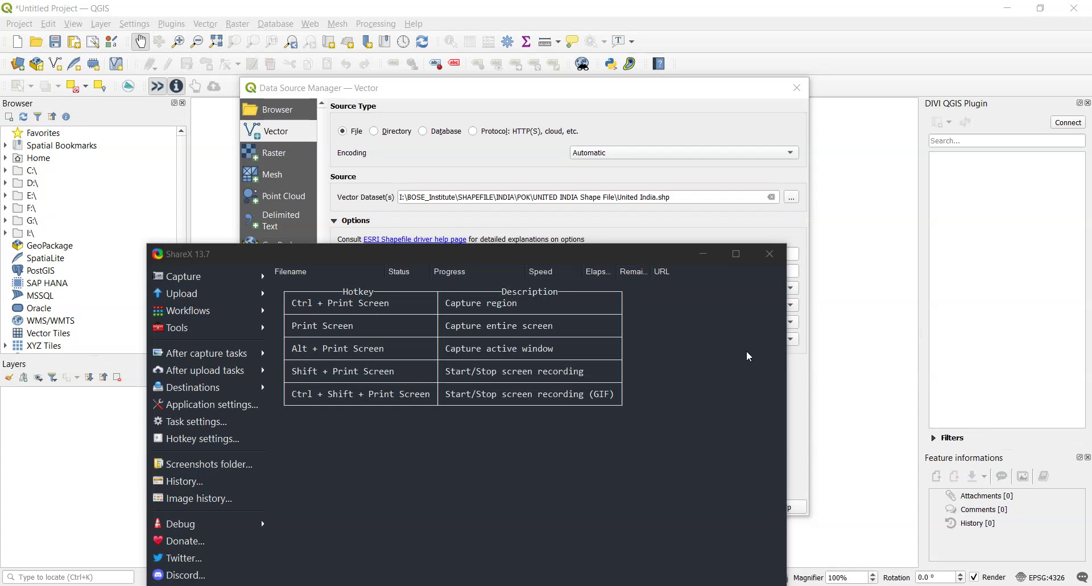
Minimize the ShareX window and close the Data Source Manager — Vector dialog.
{"action": "left_click", "coordinate": [702, 255]}
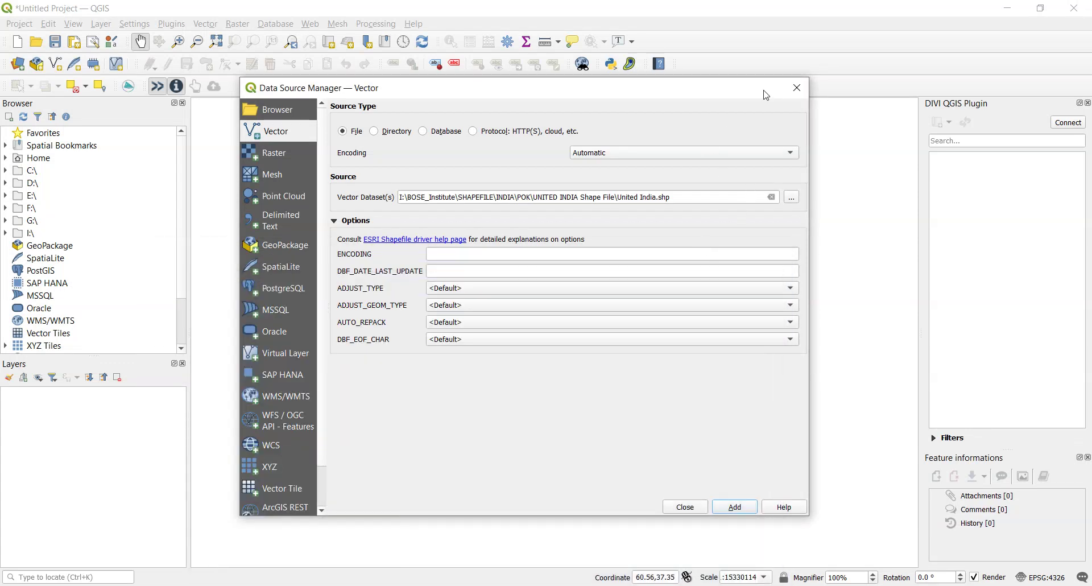
{"action": "left_click", "coordinate": [797, 87]}
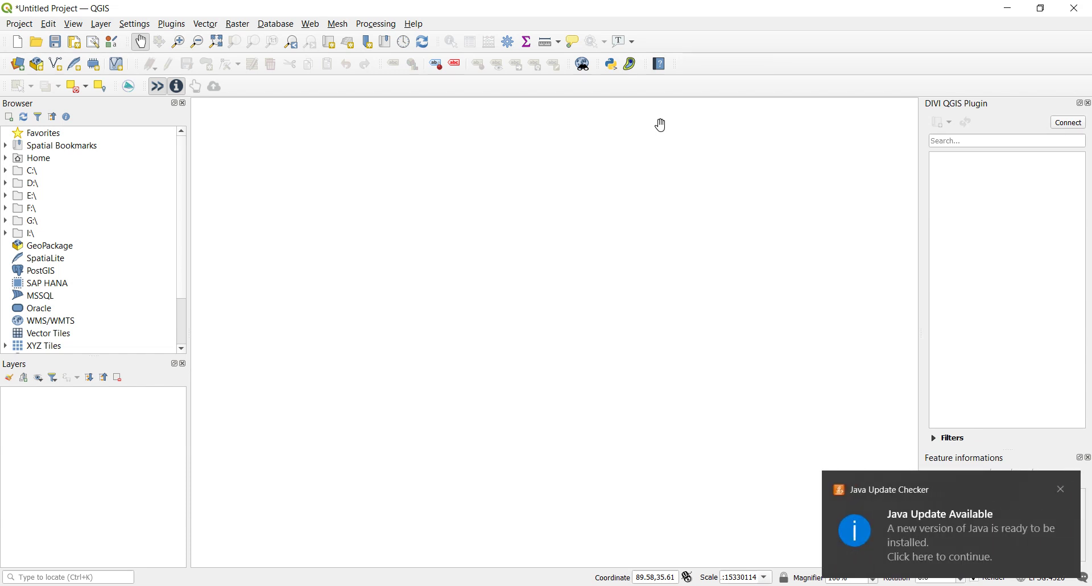
Dismiss the Java notice and add United India.shp as a vector layer.
{"action": "left_click", "coordinate": [1061, 489]}
{"action": "left_click", "coordinate": [31, 68]}
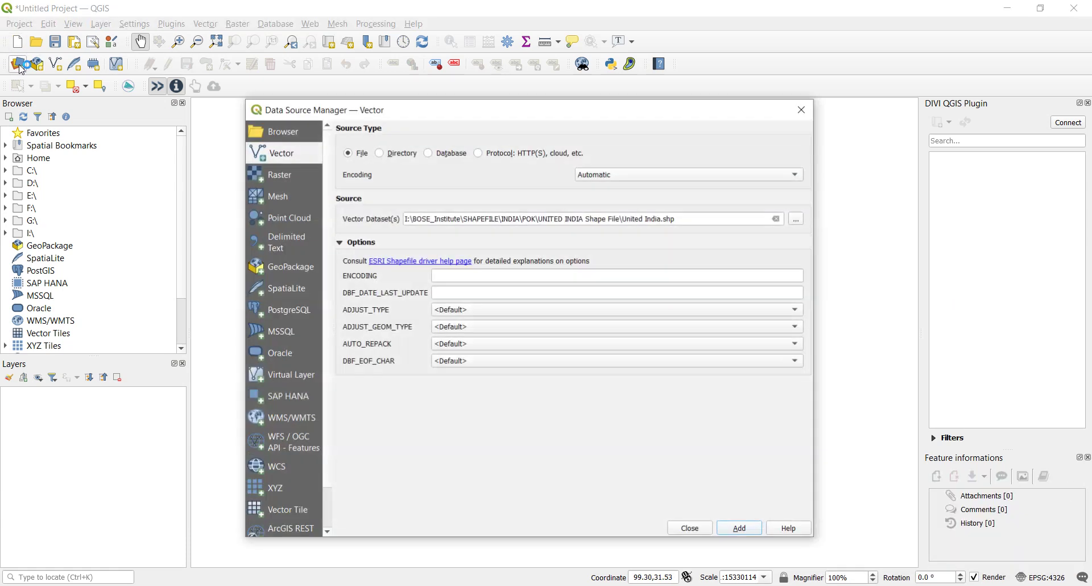
{"action": "left_click", "coordinate": [797, 222]}
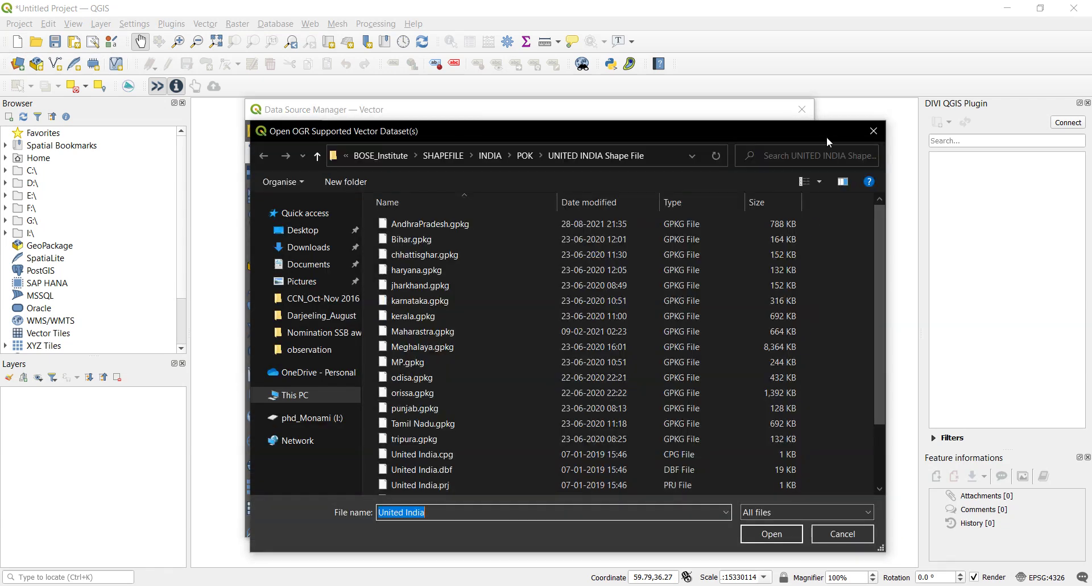
{"action": "left_click", "coordinate": [872, 131]}
{"action": "left_click", "coordinate": [740, 528]}
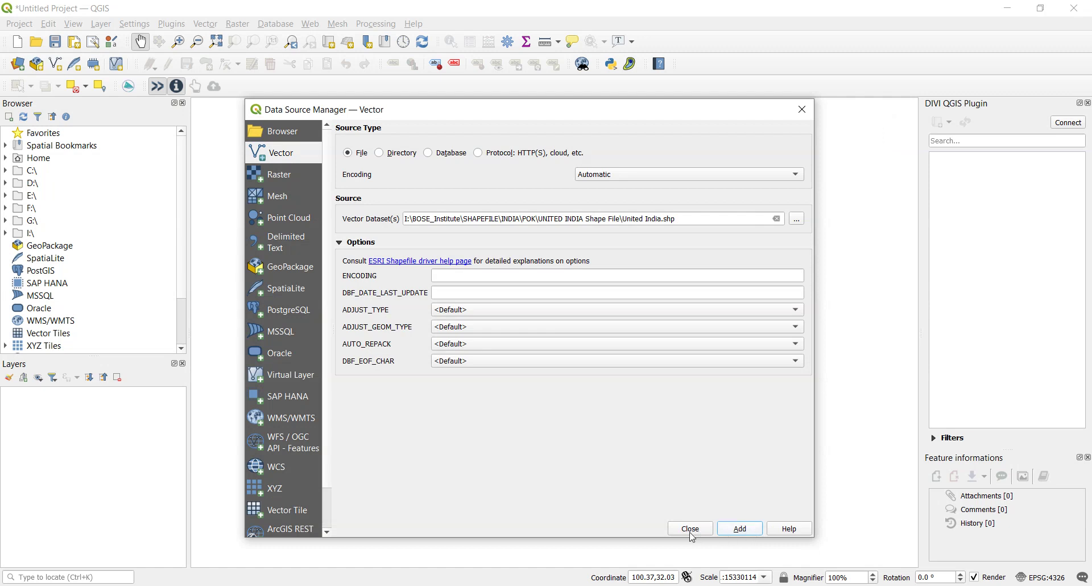
{"action": "left_click", "coordinate": [690, 528]}
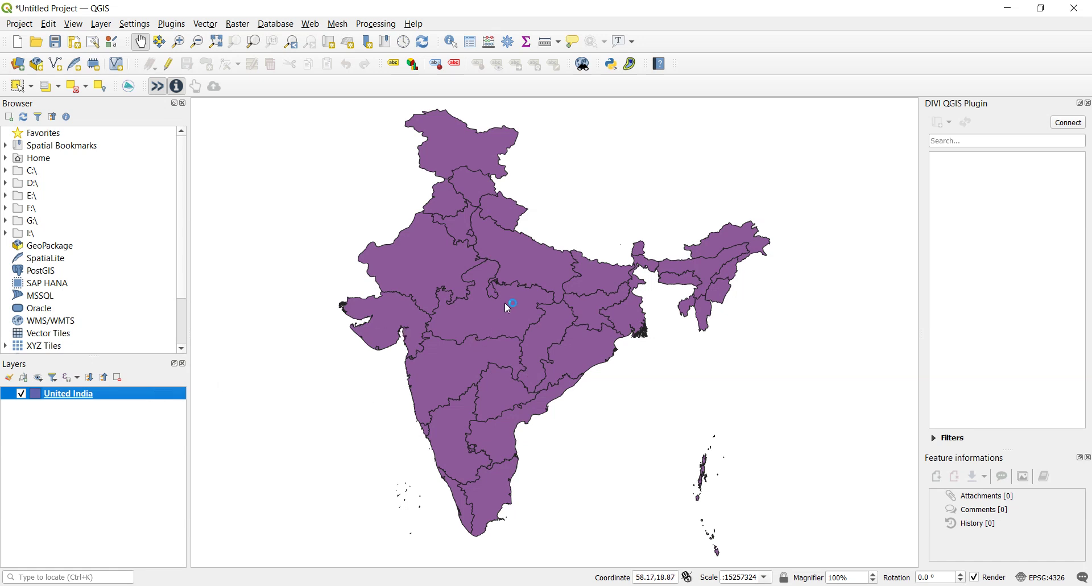
Set the United India Simple Fill colour to Transparent Fill and apply it.
{"action": "left_click", "coordinate": [622, 95]}
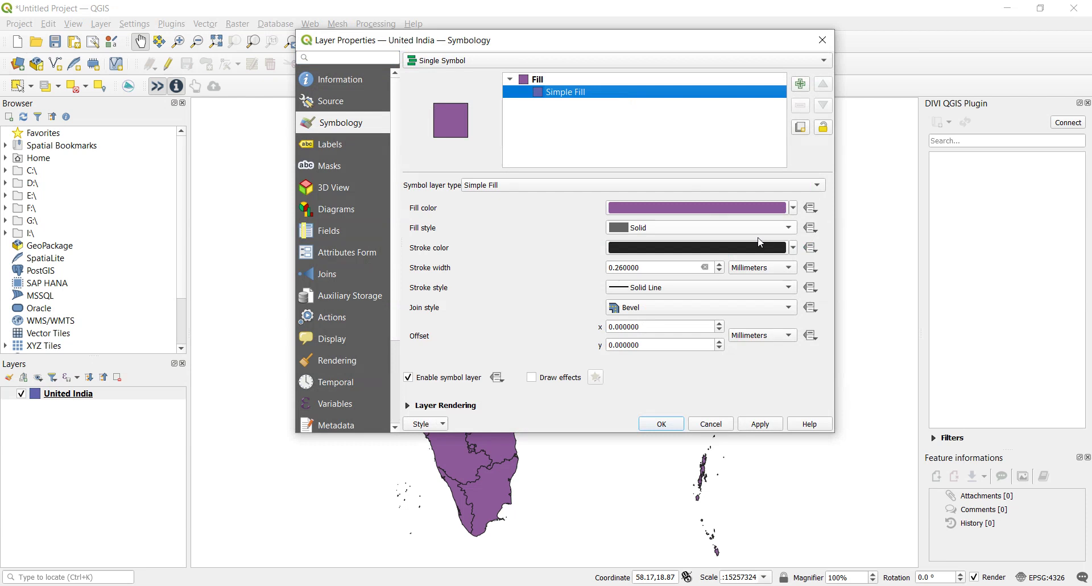
{"action": "left_click", "coordinate": [793, 208]}
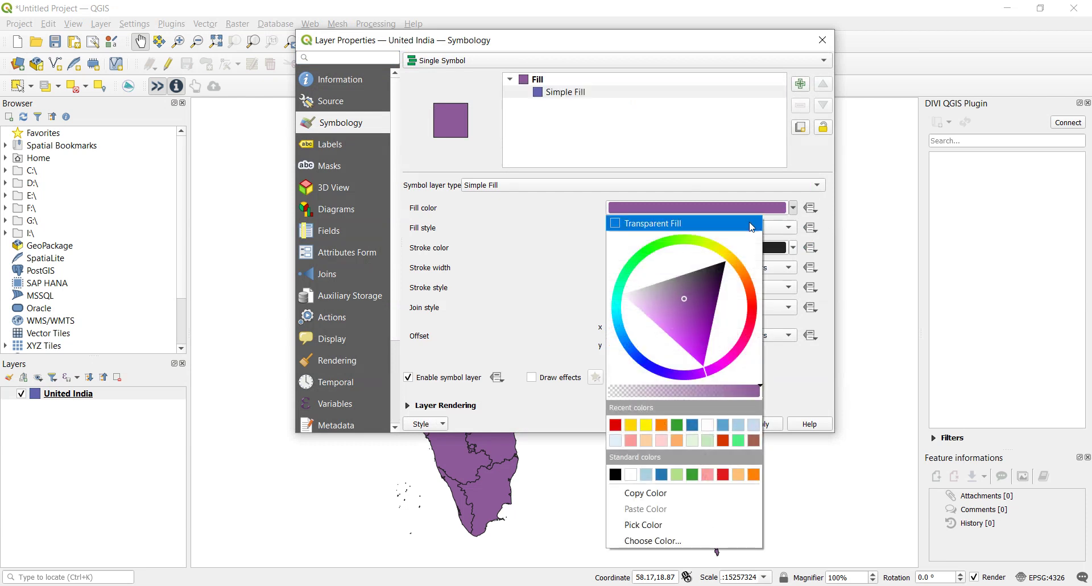
{"action": "left_click", "coordinate": [755, 224]}
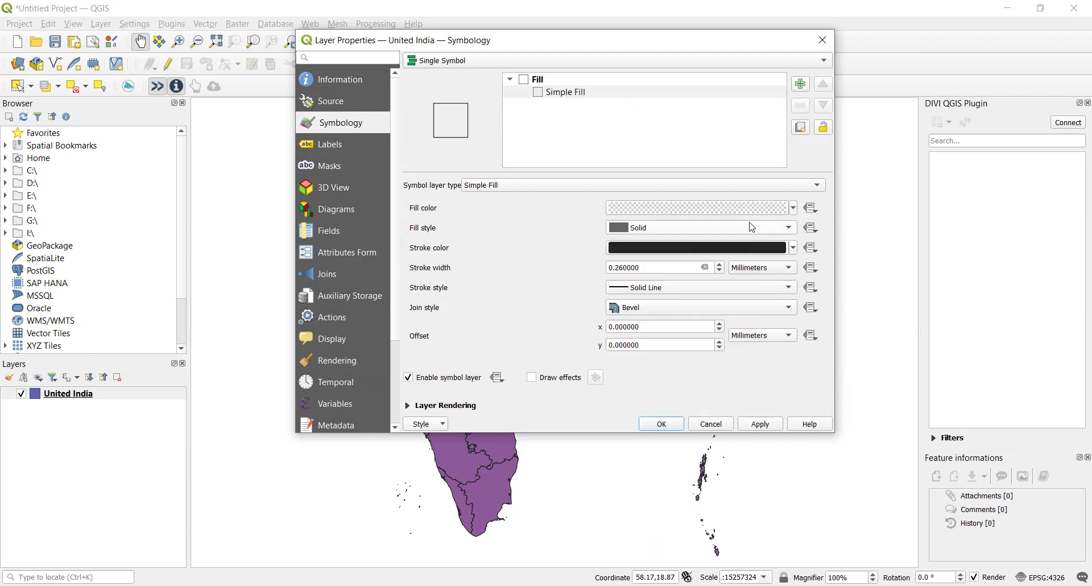
{"action": "left_click", "coordinate": [760, 424]}
{"action": "left_click", "coordinate": [663, 423]}
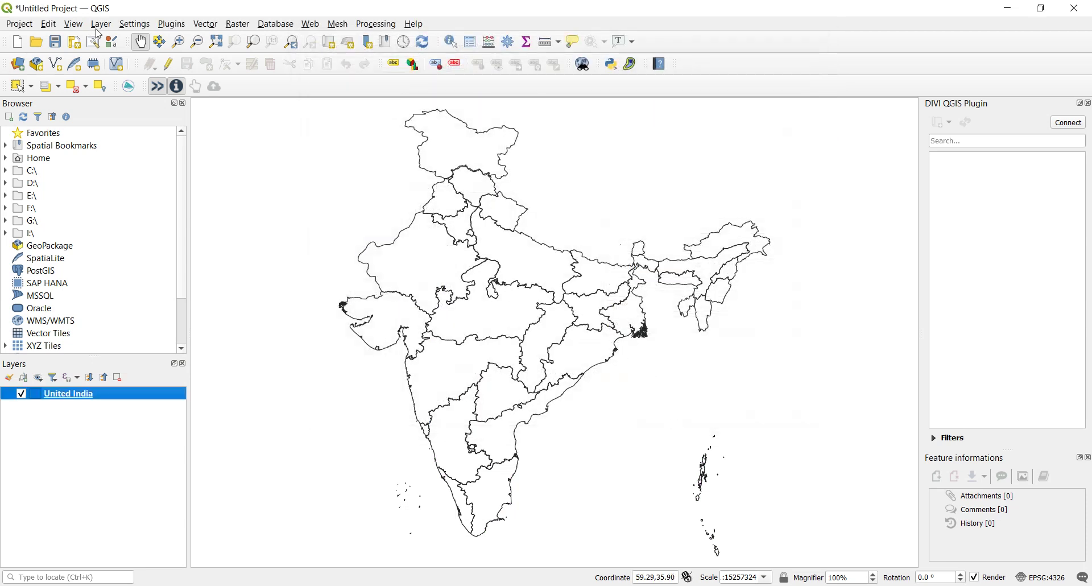
Open the United India attribute table, sort by NAME_1, and select the West Bengal row.
{"action": "left_click", "coordinate": [103, 26]}
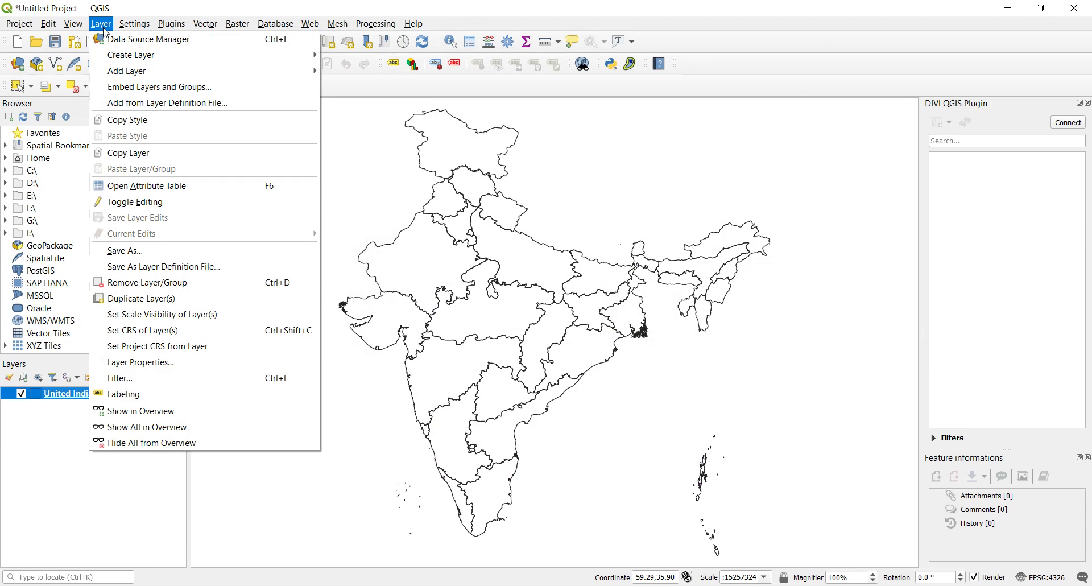
{"action": "left_click", "coordinate": [134, 188]}
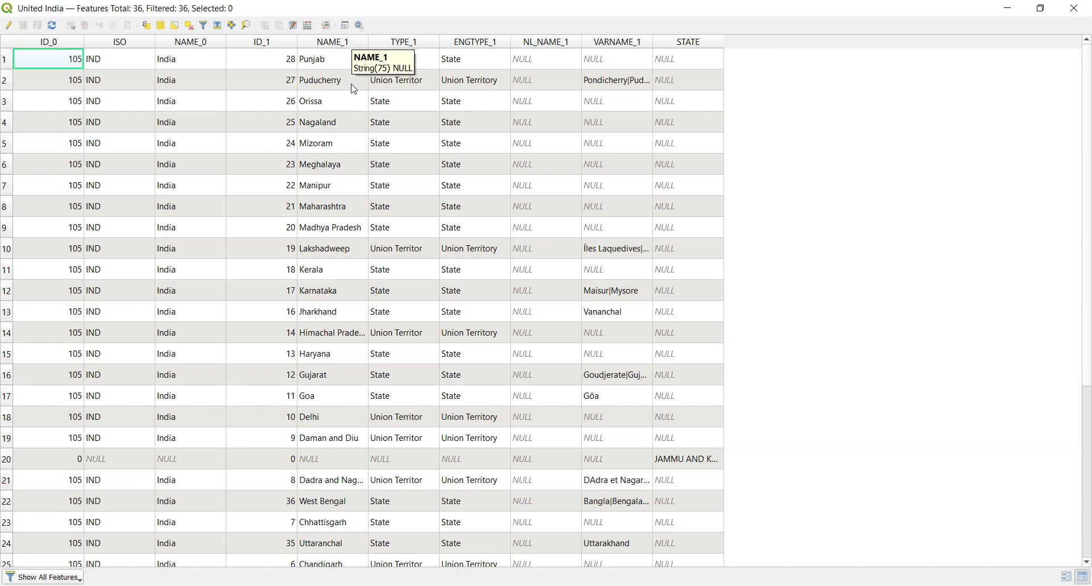
{"action": "left_click", "coordinate": [342, 46]}
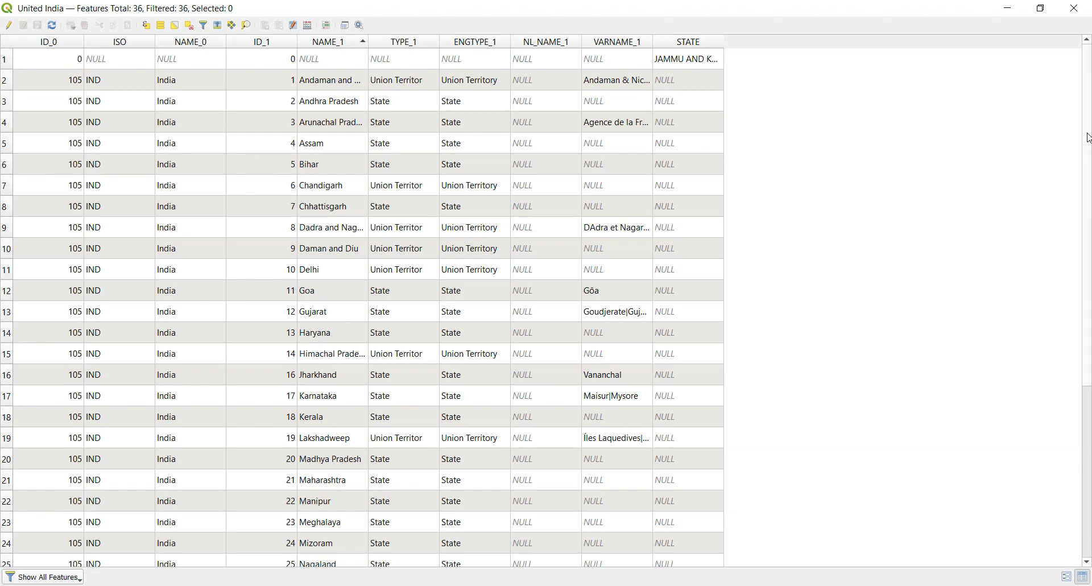
{"action": "left_click_drag", "start_coordinate": [1086, 137], "coordinate": [1090, 357]}
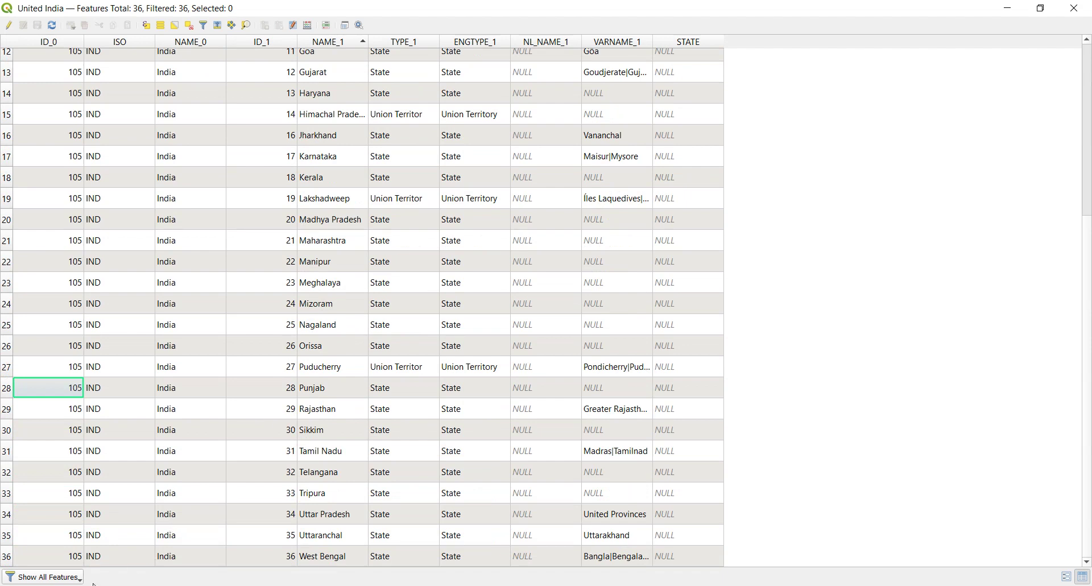
{"action": "left_click", "coordinate": [7, 559]}
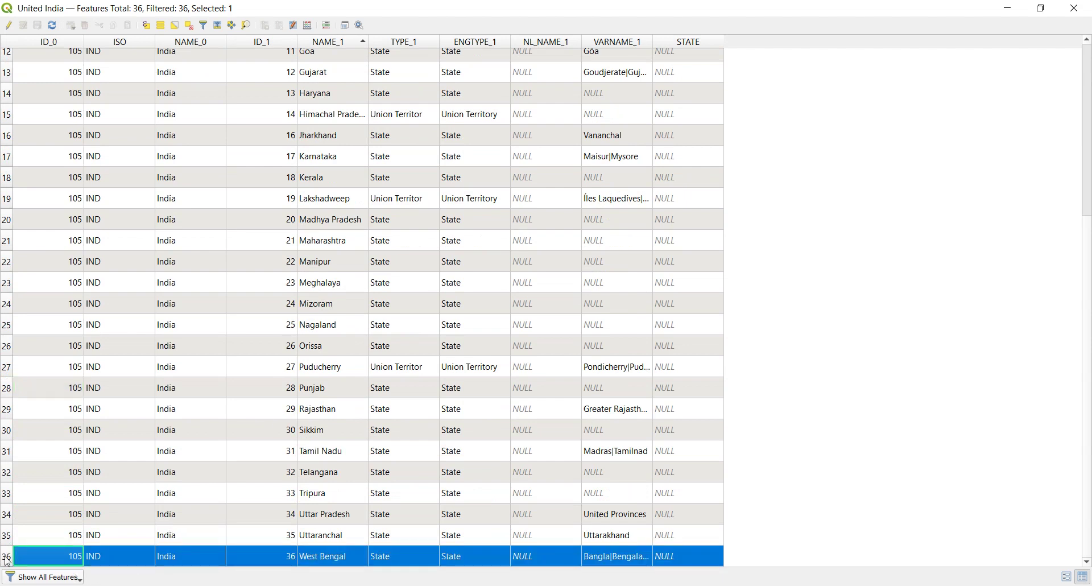
{"action": "left_click", "coordinate": [1012, 7]}
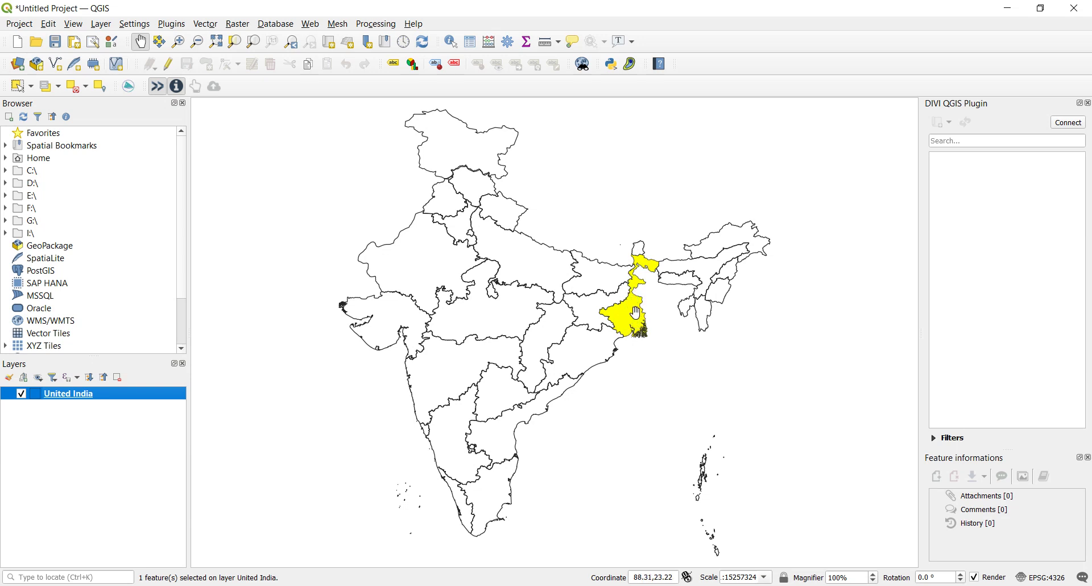
Start Layer > Save As for United India with GeoPackage as the output format.
{"action": "left_click", "coordinate": [76, 26]}
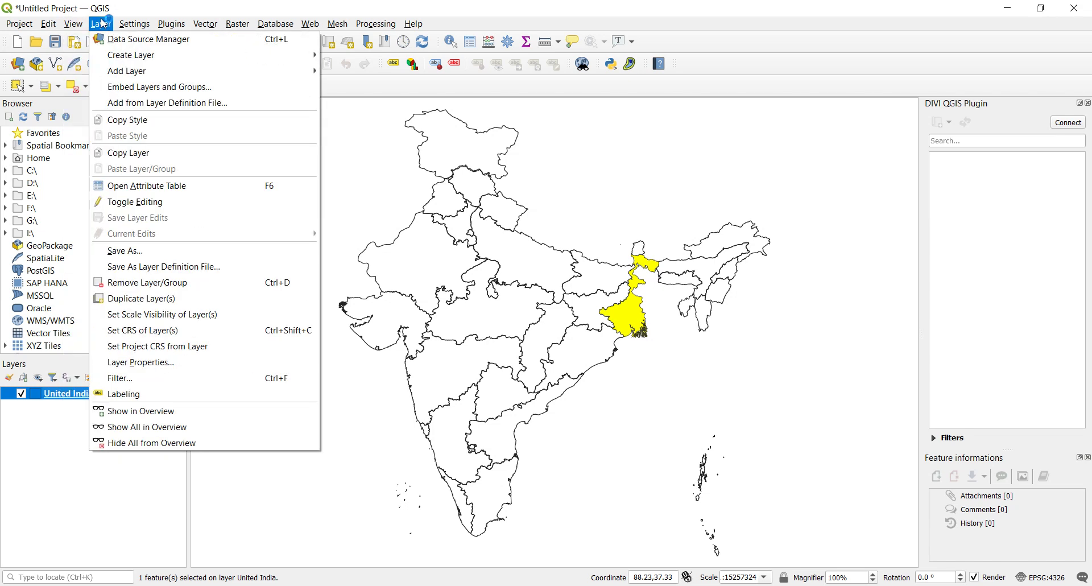
{"action": "left_click", "coordinate": [137, 259]}
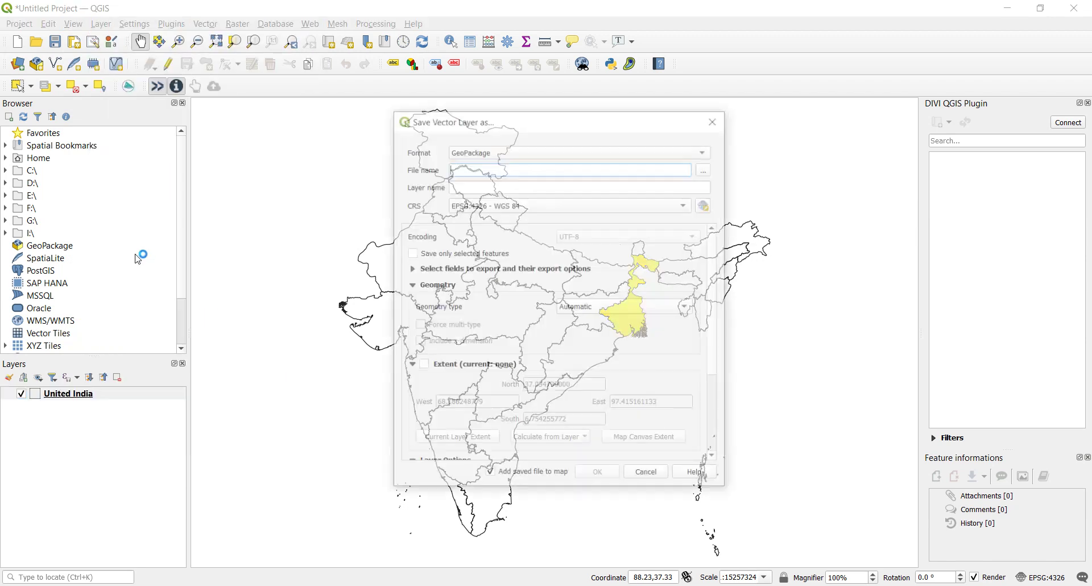
{"action": "left_click_drag", "start_coordinate": [482, 116], "coordinate": [331, 47]}
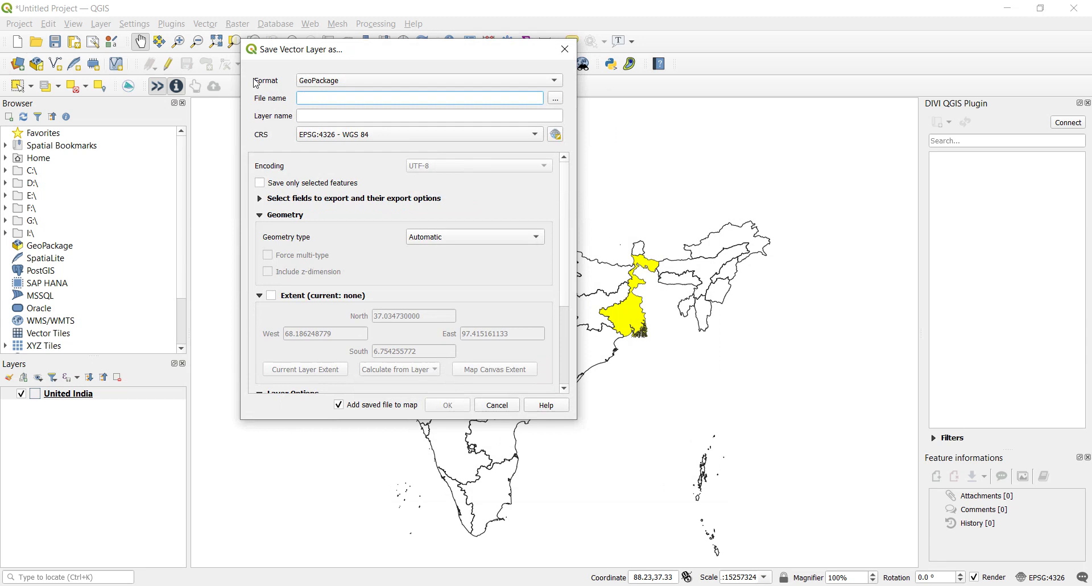
{"action": "left_click", "coordinate": [355, 82]}
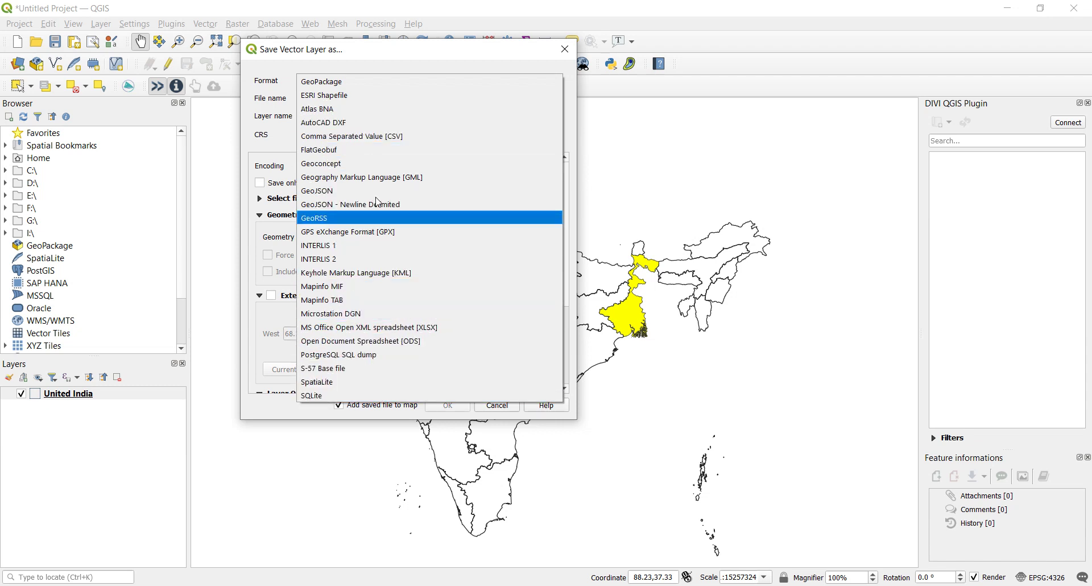
{"action": "left_click", "coordinate": [372, 92]}
{"action": "left_click", "coordinate": [360, 102]}
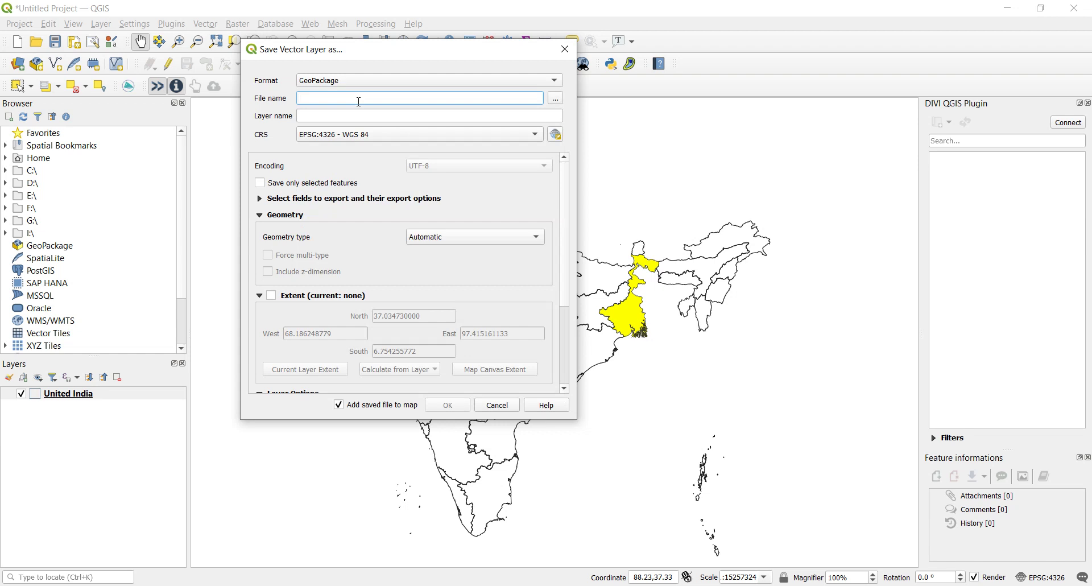
Save only the selected feature to the west_bengal GeoPackage, without an extent, and add it.
{"action": "type", "text": "west_be"}
{"action": "type", "text": "ngal"}
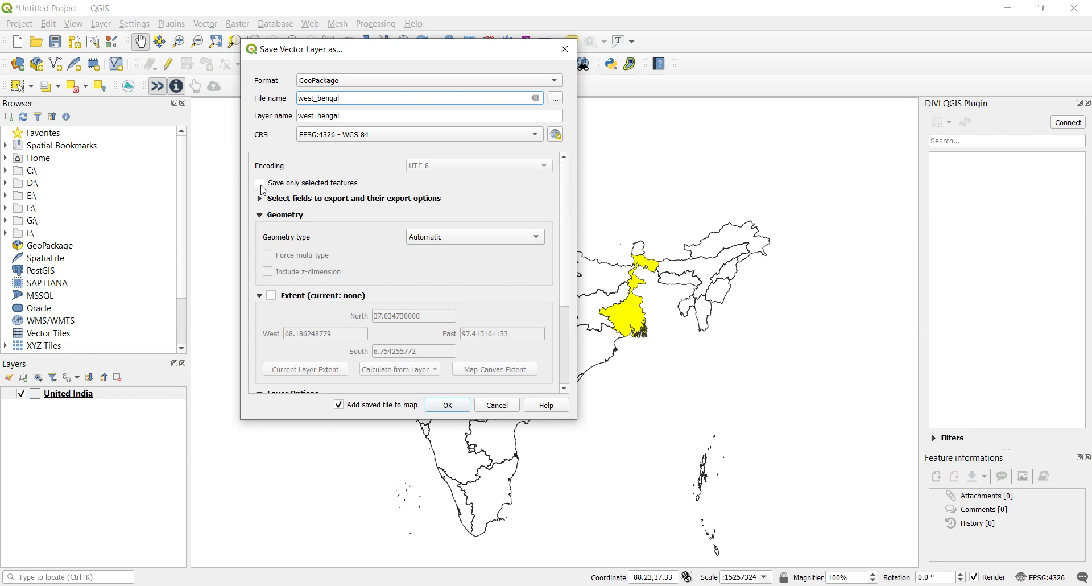
{"action": "left_click", "coordinate": [262, 186]}
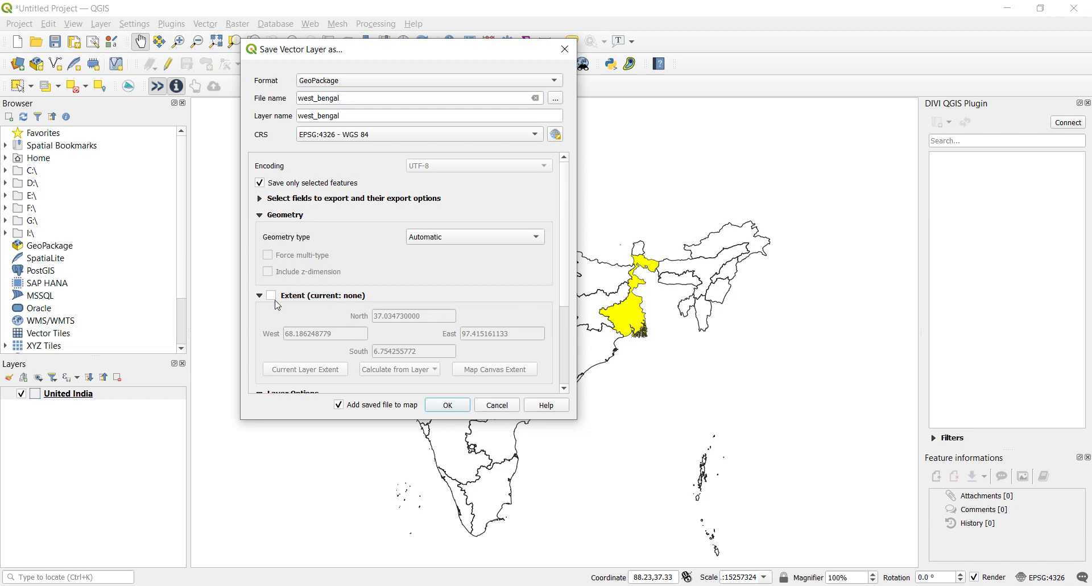
{"action": "left_click", "coordinate": [272, 297]}
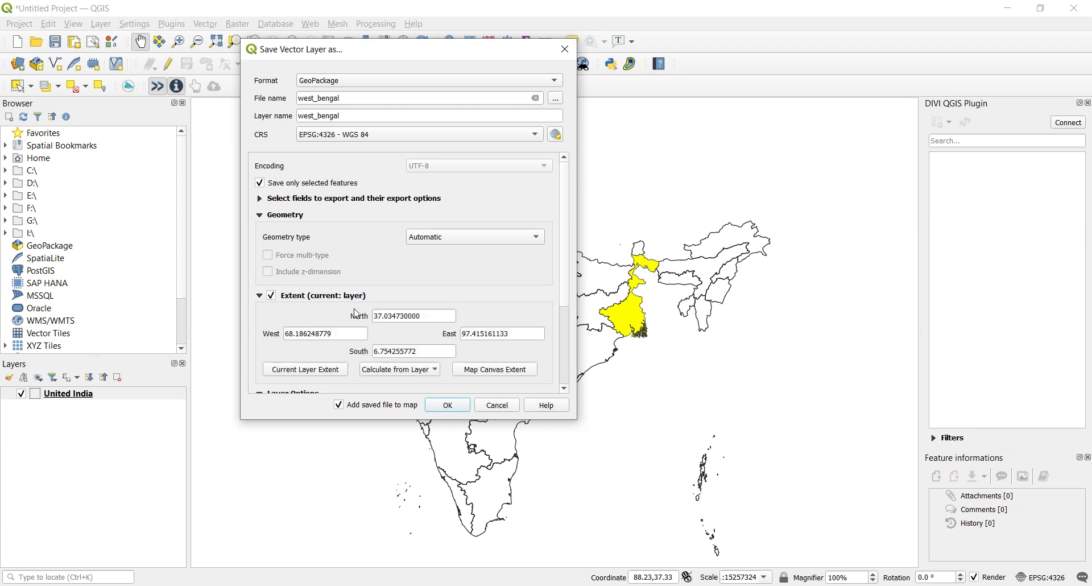
{"action": "left_click", "coordinate": [272, 296]}
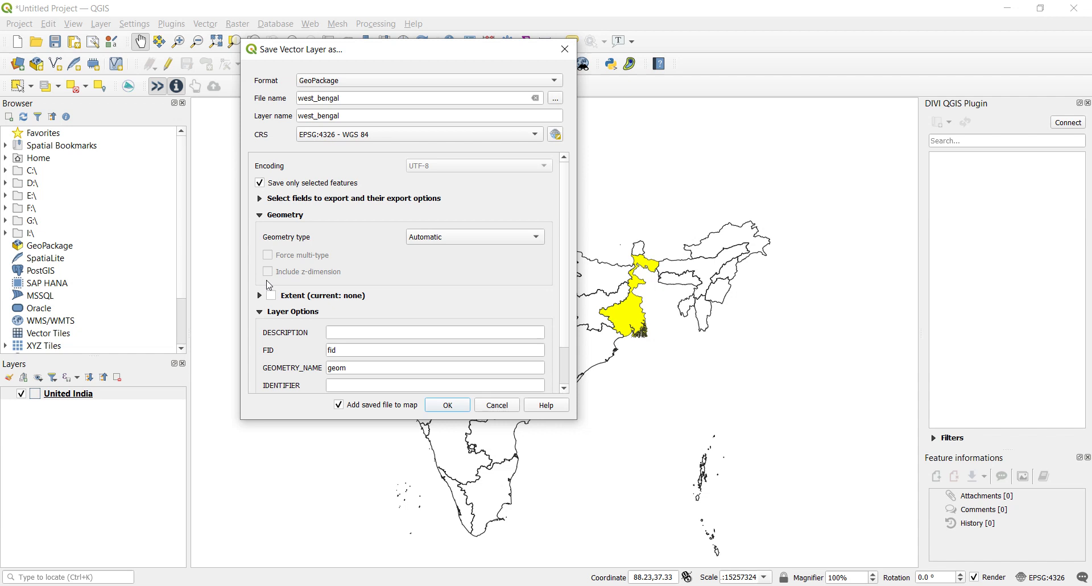
{"action": "left_click", "coordinate": [459, 407]}
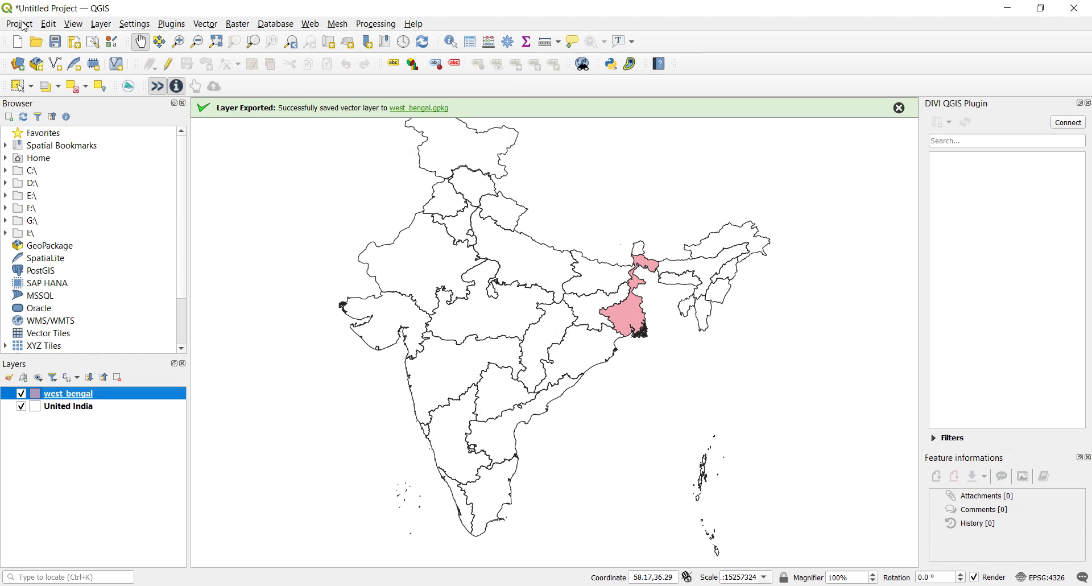
Dismiss the export success message and minimize the QGIS, Chrome and Settings windows.
{"action": "left_click", "coordinate": [439, 110]}
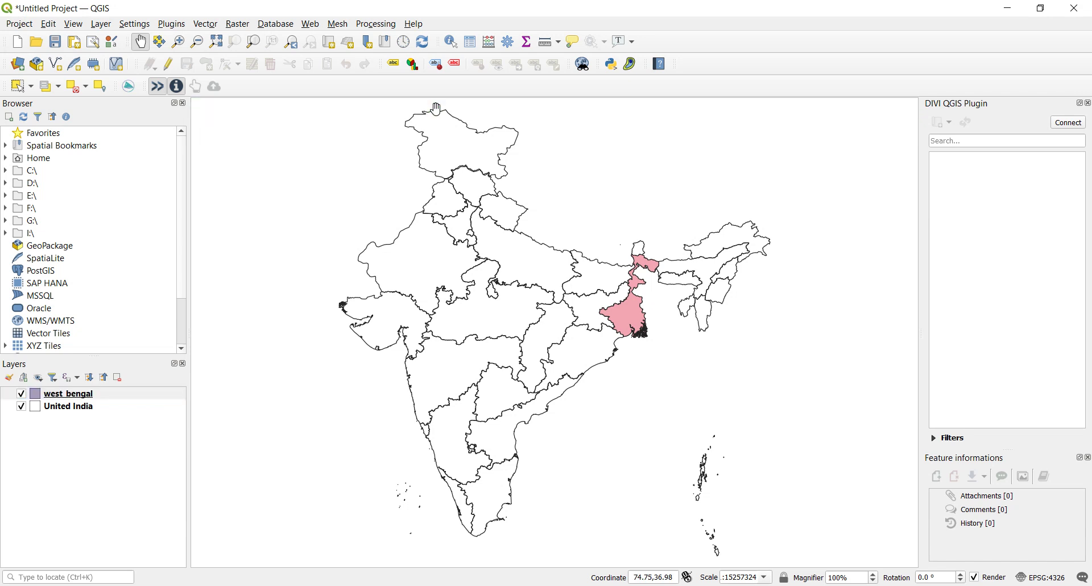
{"action": "left_click", "coordinate": [1006, 9]}
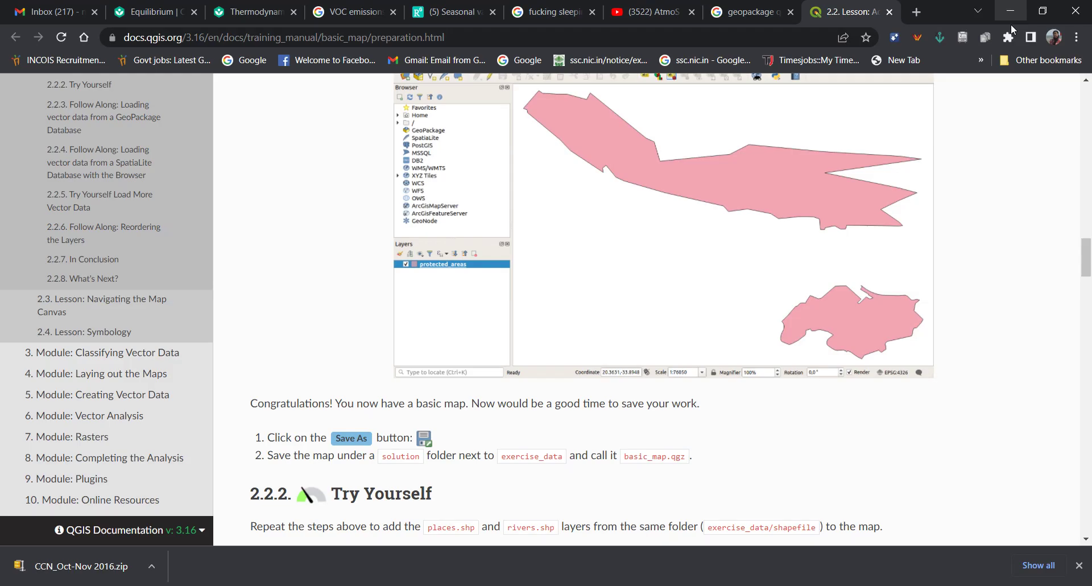
{"action": "left_click", "coordinate": [1014, 11]}
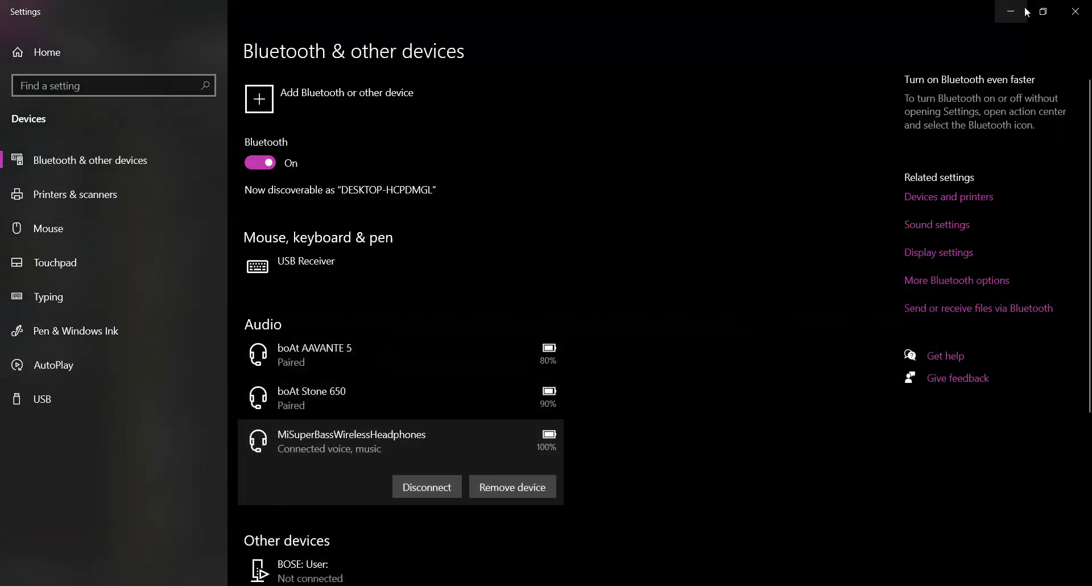
{"action": "left_click", "coordinate": [1014, 10]}
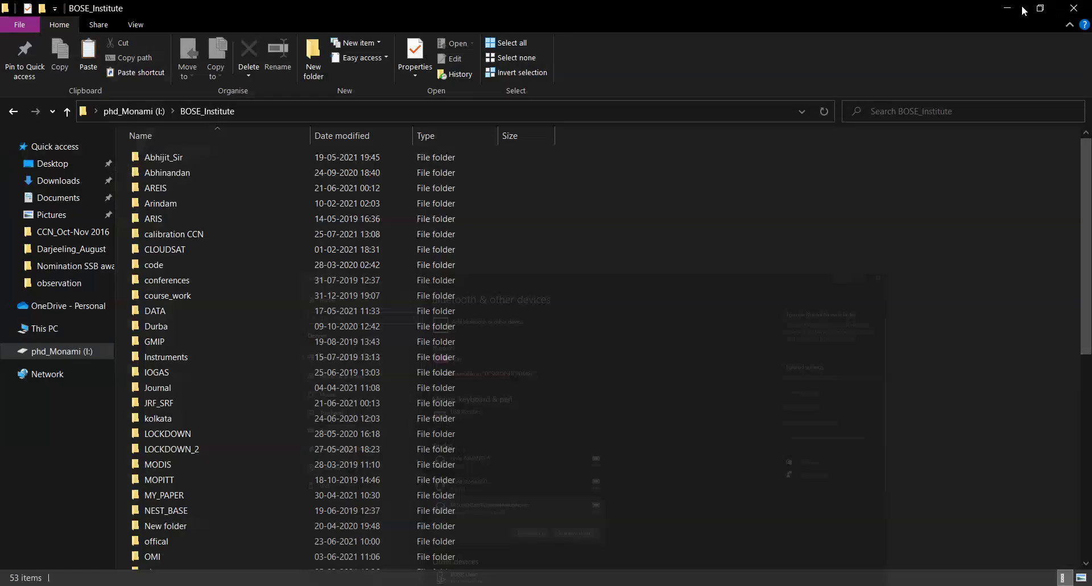
Check west_bengal.gpkg in the Documents folder, then return to QGIS.
{"action": "left_click", "coordinate": [82, 183]}
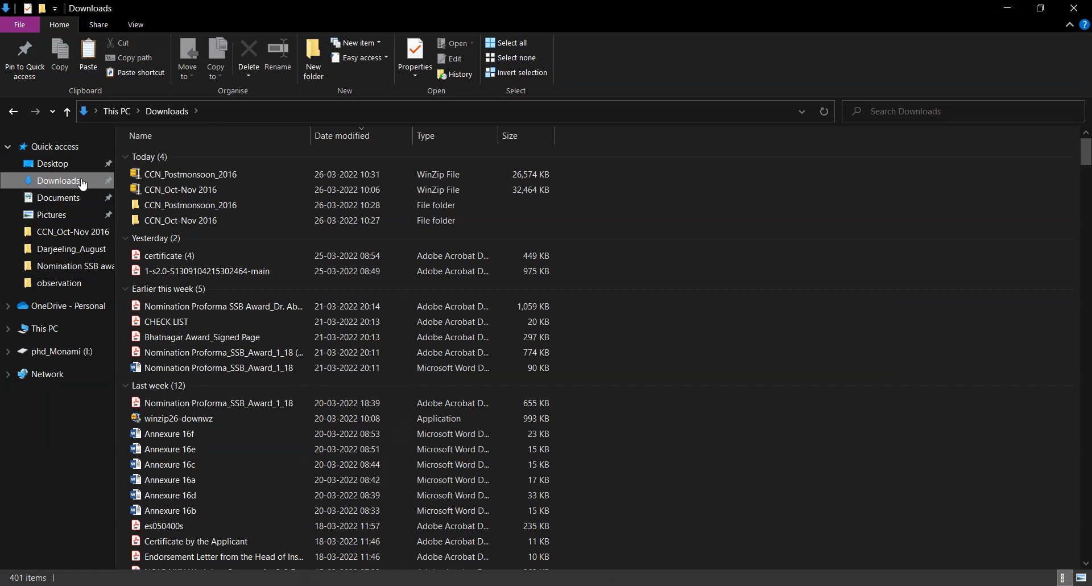
{"action": "left_click", "coordinate": [51, 205]}
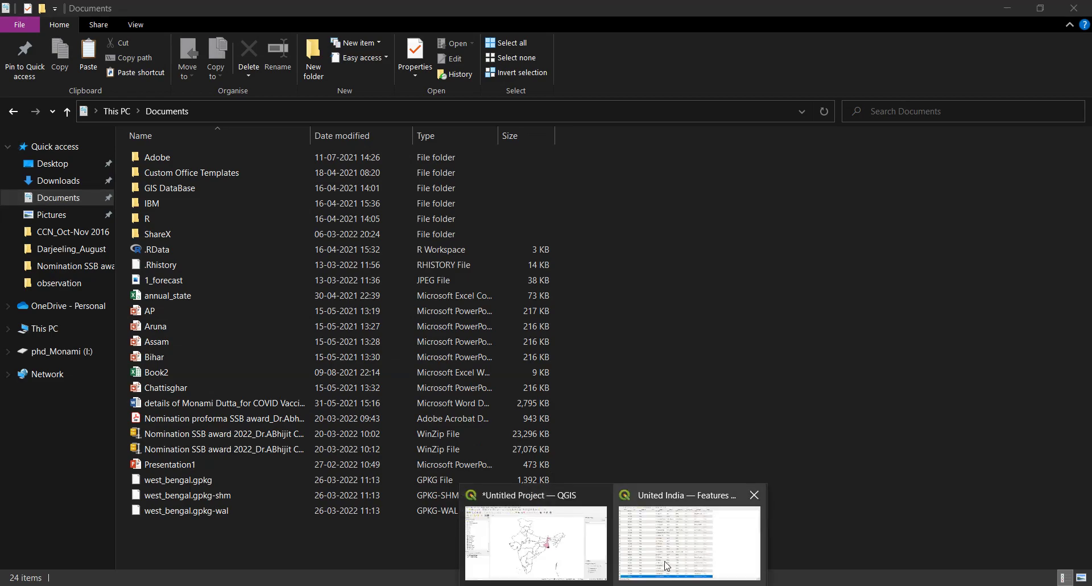
{"action": "left_click", "coordinate": [550, 534]}
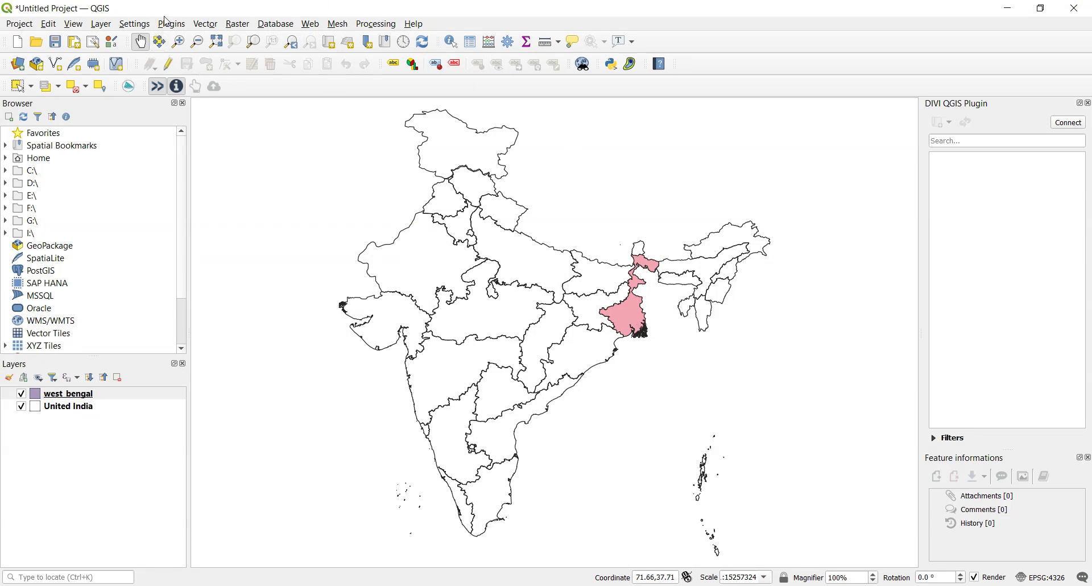
{"action": "left_click", "coordinate": [101, 24]}
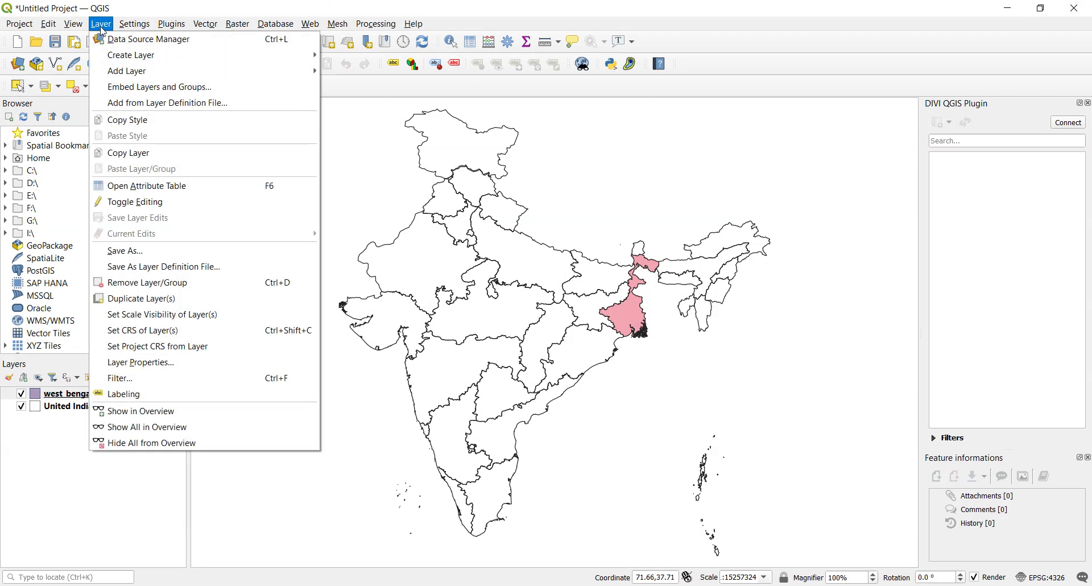
{"action": "left_click", "coordinate": [142, 251]}
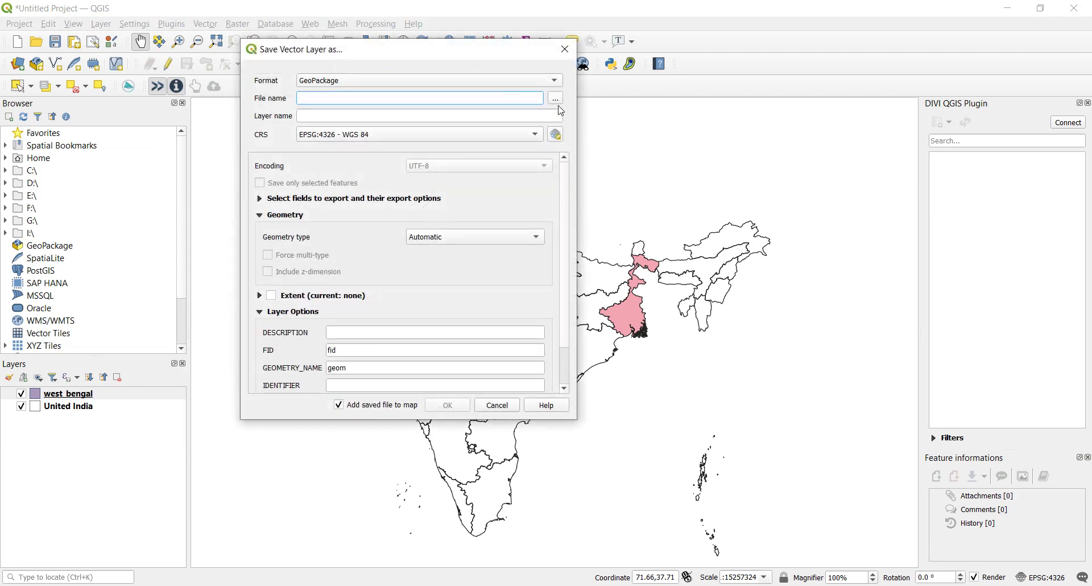
{"action": "left_click", "coordinate": [556, 99]}
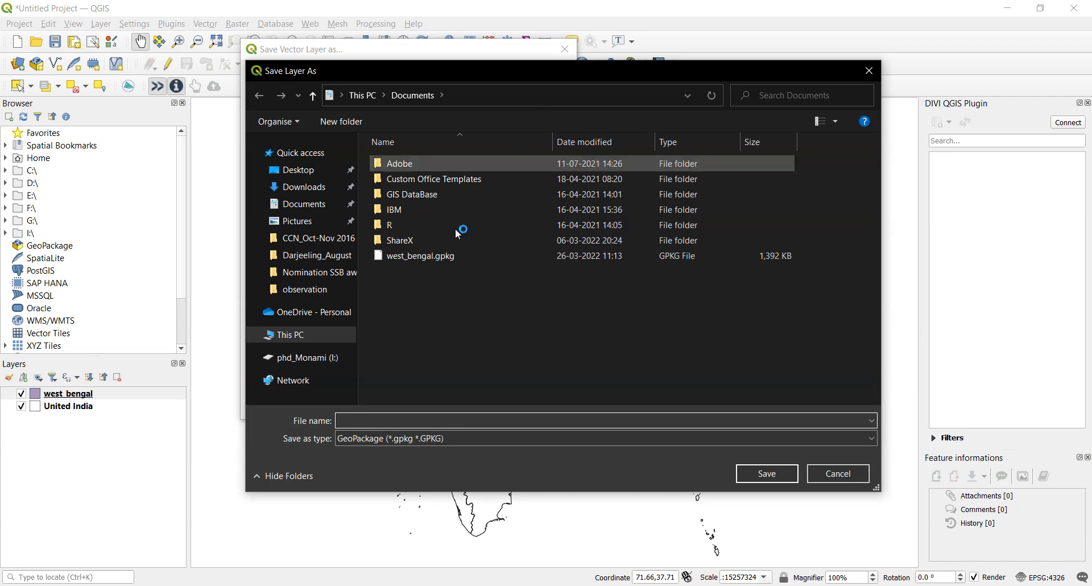
{"action": "left_click", "coordinate": [874, 79]}
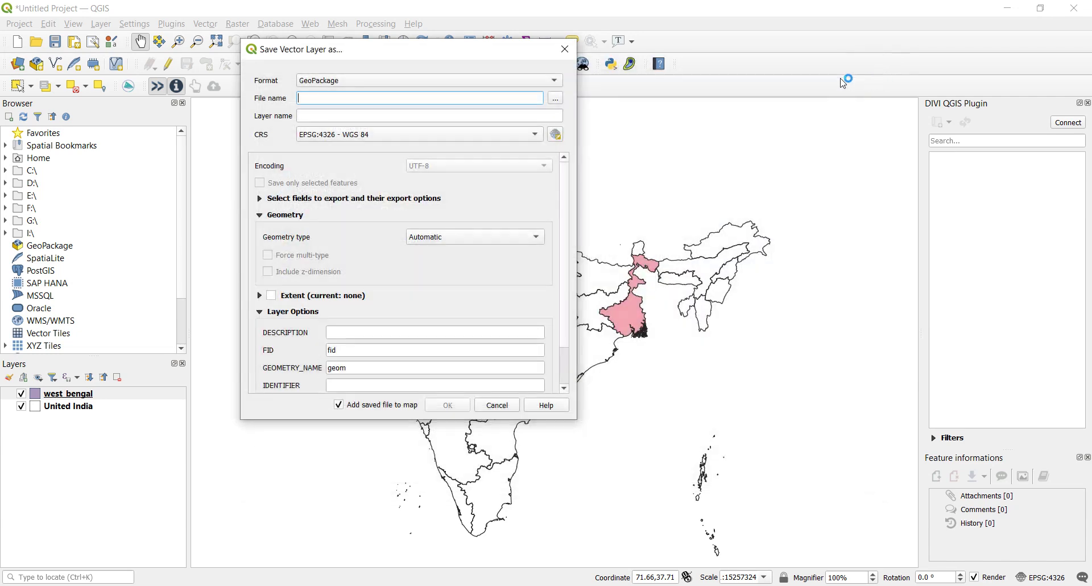
{"action": "left_click", "coordinate": [562, 45]}
Minimize QGIS, then bring up and close the United India attribute table.
{"action": "left_click", "coordinate": [1007, 8]}
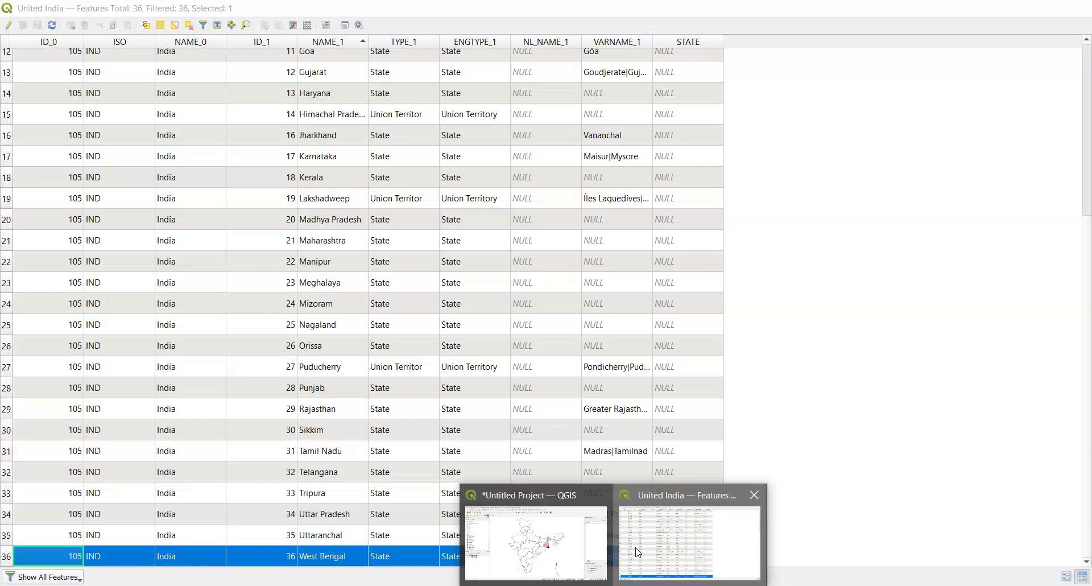
{"action": "left_click", "coordinate": [689, 528]}
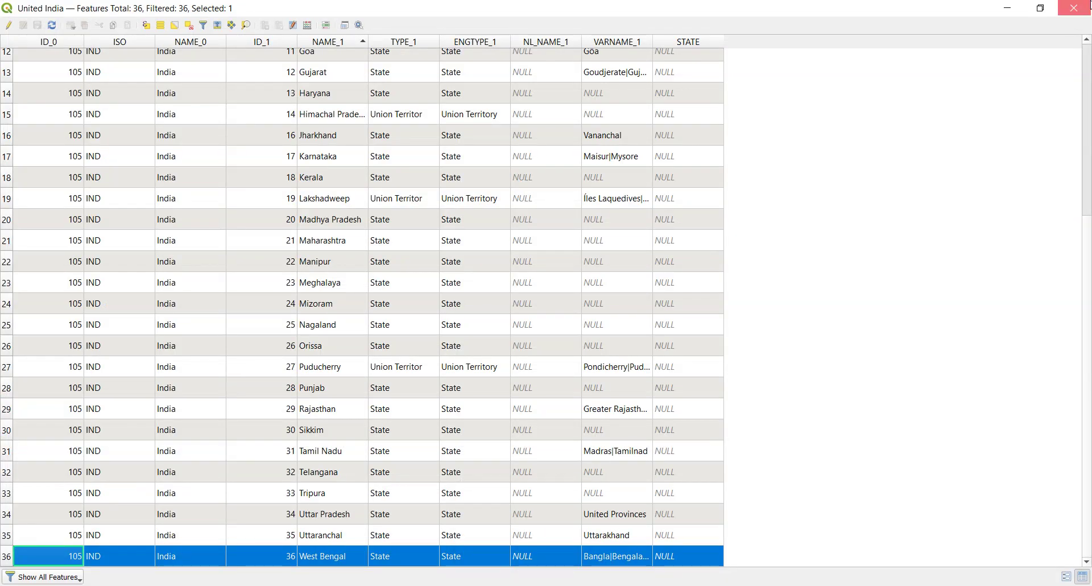
{"action": "left_click", "coordinate": [1073, 8]}
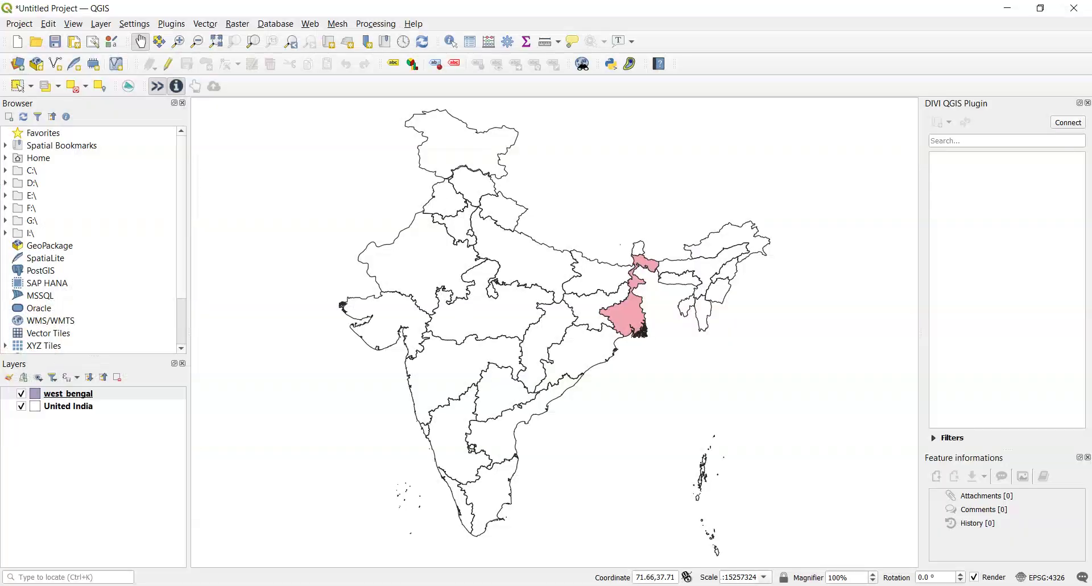
Hide both layers and add west_bengal.gpkg from Documents as a new vector layer.
{"action": "left_click", "coordinate": [22, 406]}
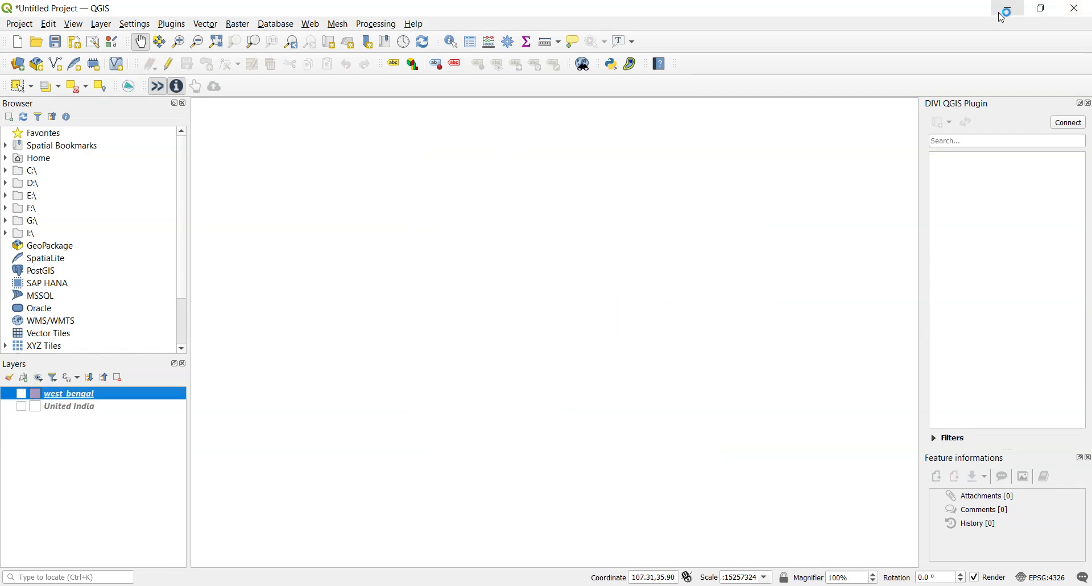
{"action": "left_click", "coordinate": [21, 67]}
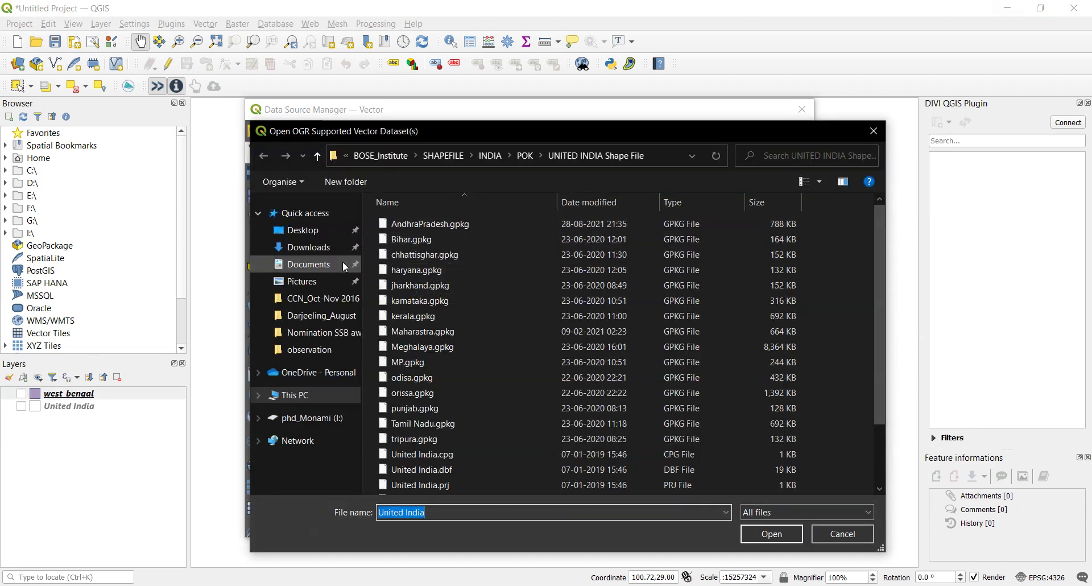
{"action": "left_click", "coordinate": [341, 265]}
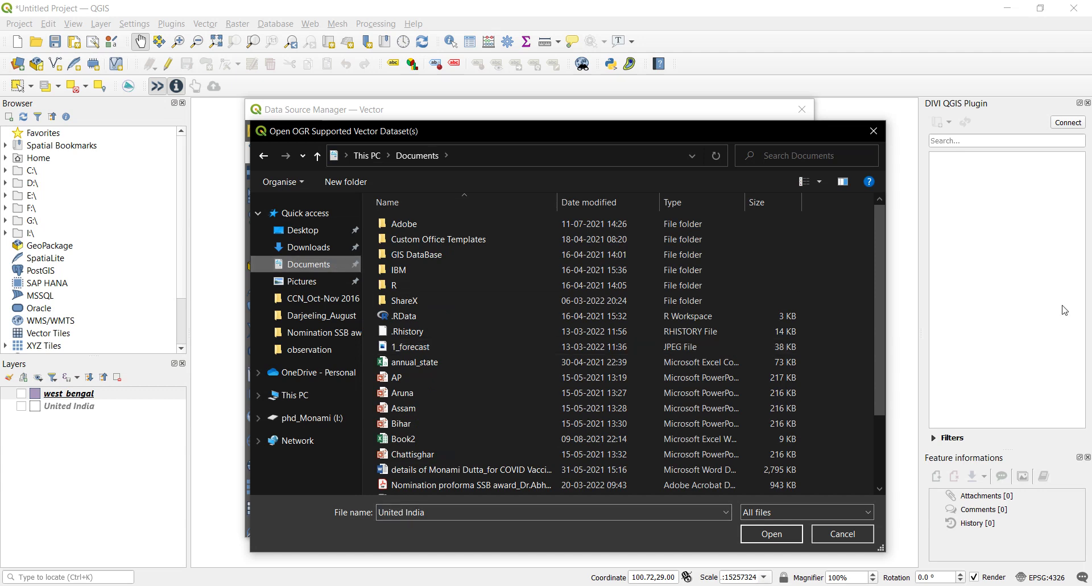
{"action": "left_click_drag", "start_coordinate": [882, 301], "coordinate": [859, 388]}
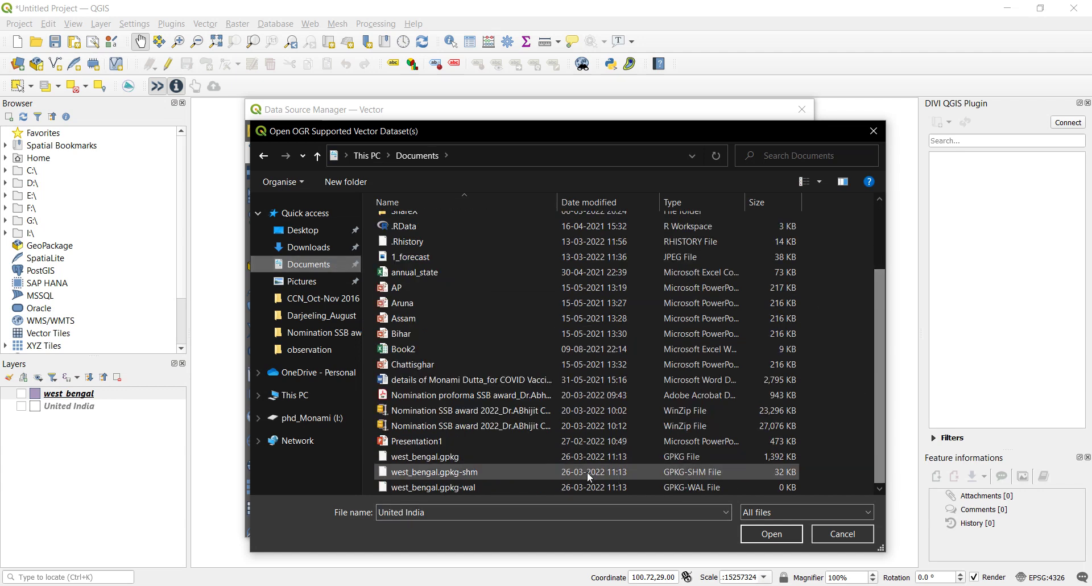
{"action": "left_click", "coordinate": [578, 458]}
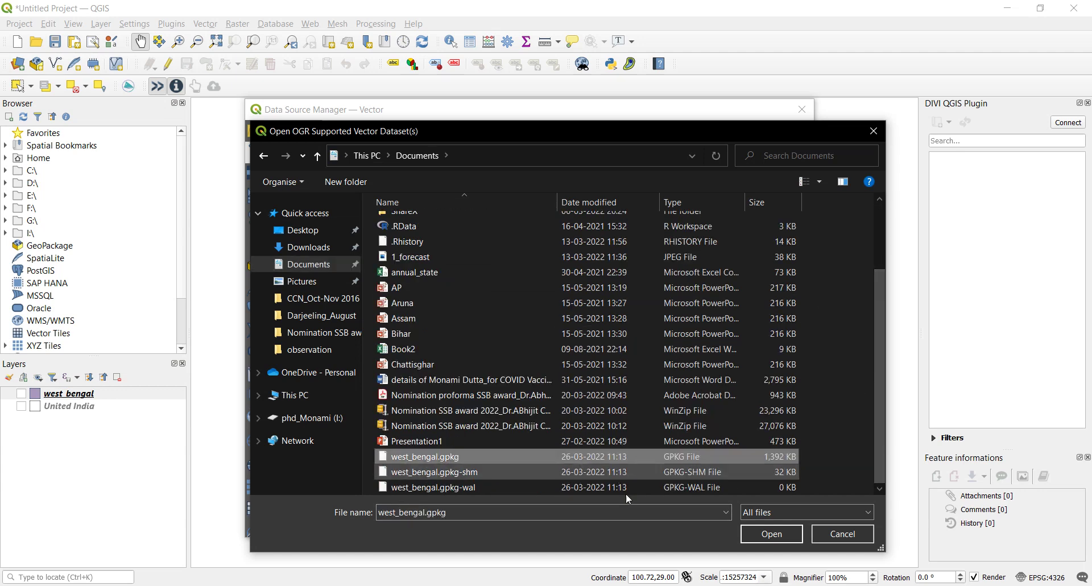
{"action": "left_click", "coordinate": [779, 537]}
{"action": "left_click", "coordinate": [735, 529]}
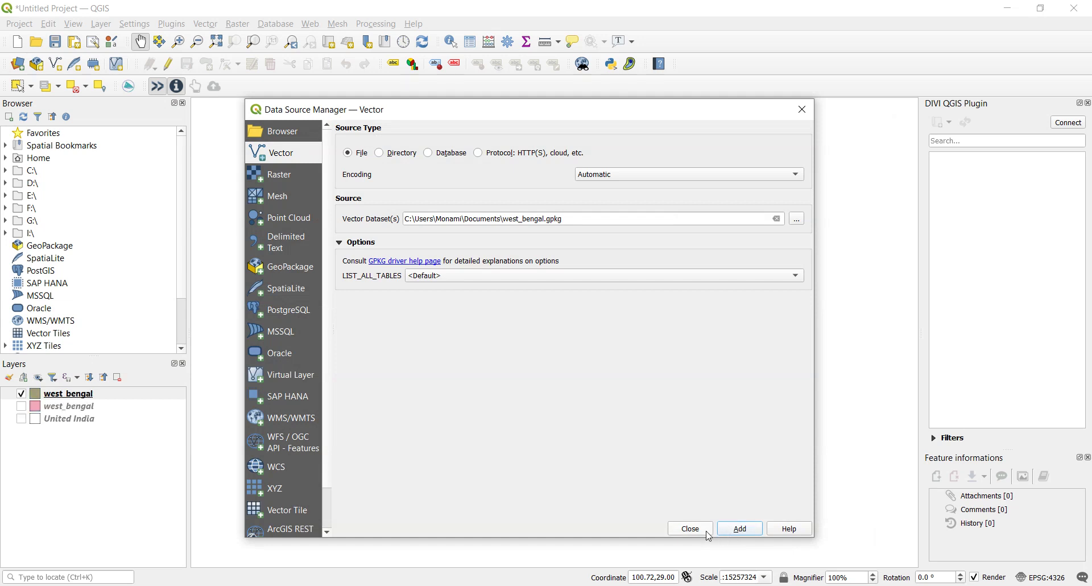
{"action": "left_click", "coordinate": [694, 532]}
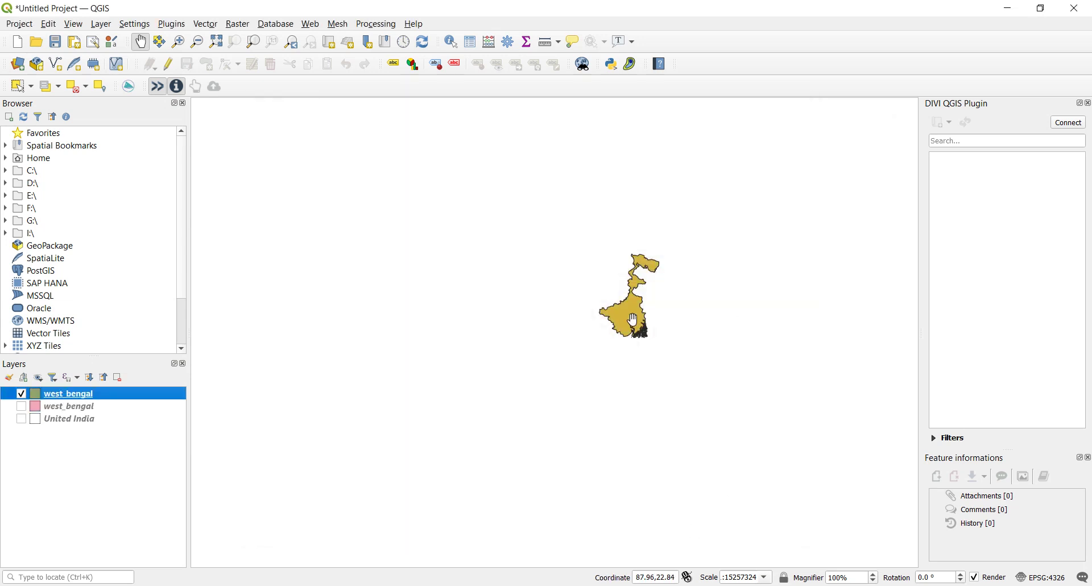